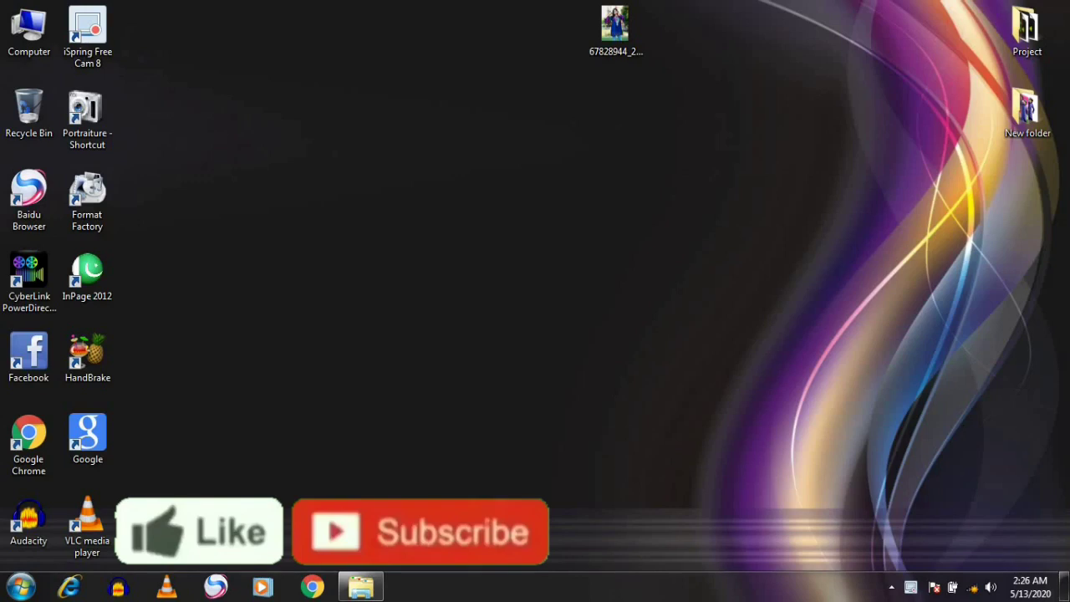
Step: Refresh the desktop repeatedly from its context menu
right_click(355, 72)
click(400, 119)
right_click(394, 120)
click(414, 164)
right_click(429, 160)
click(457, 210)
right_click(455, 207)
click(490, 253)
right_click(394, 28)
click(432, 74)
right_click(430, 78)
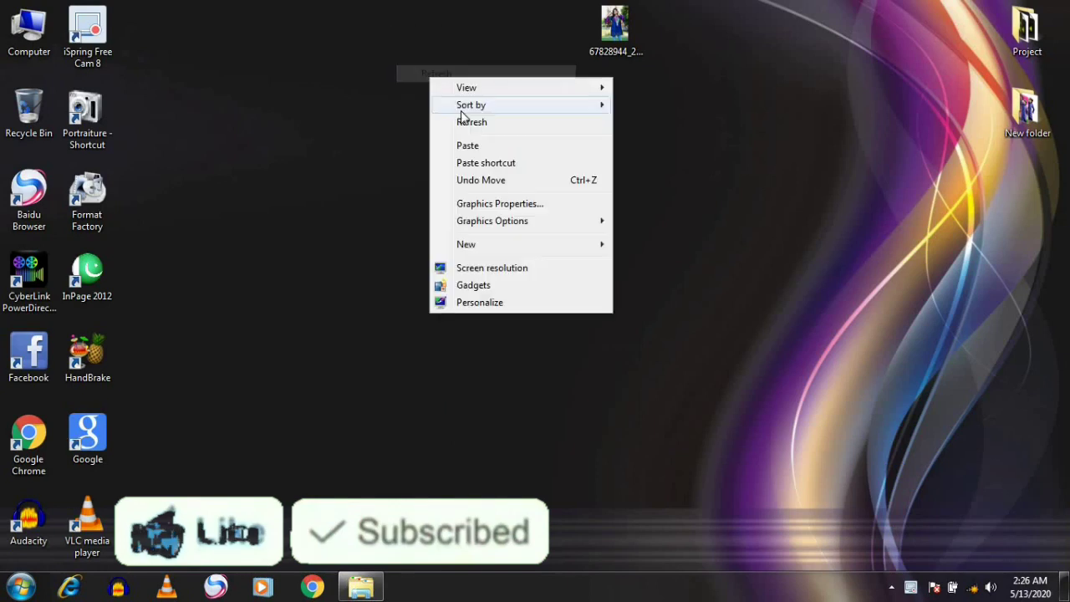
click(470, 124)
right_click(466, 73)
click(555, 123)
Step: Launch Photoshop CS2, skip registration and the Welcome Screen, and drag in the tunic photo
click(104, 121)
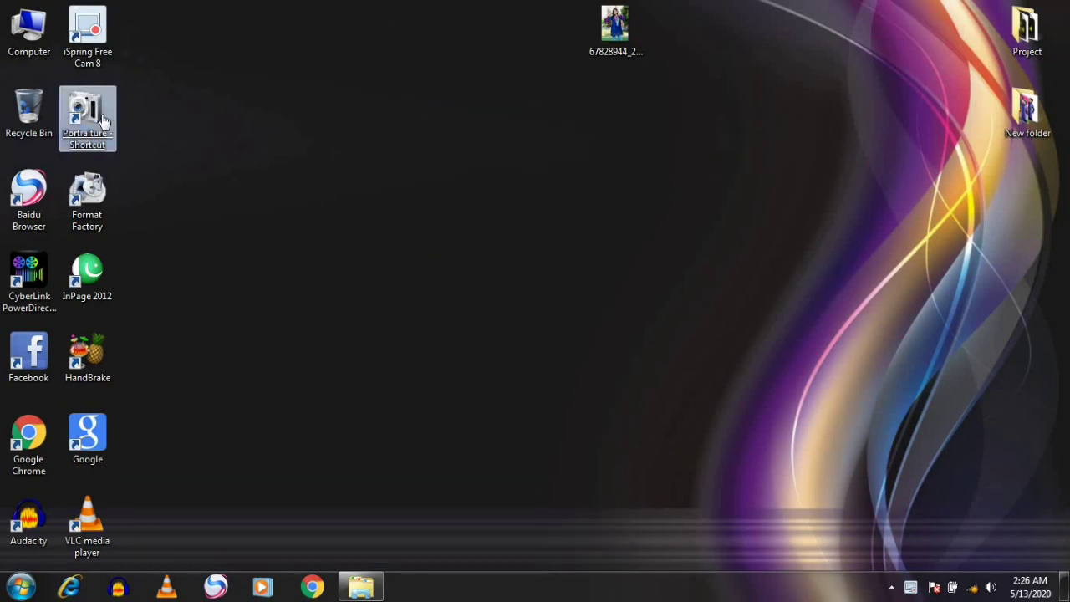
double_click(104, 121)
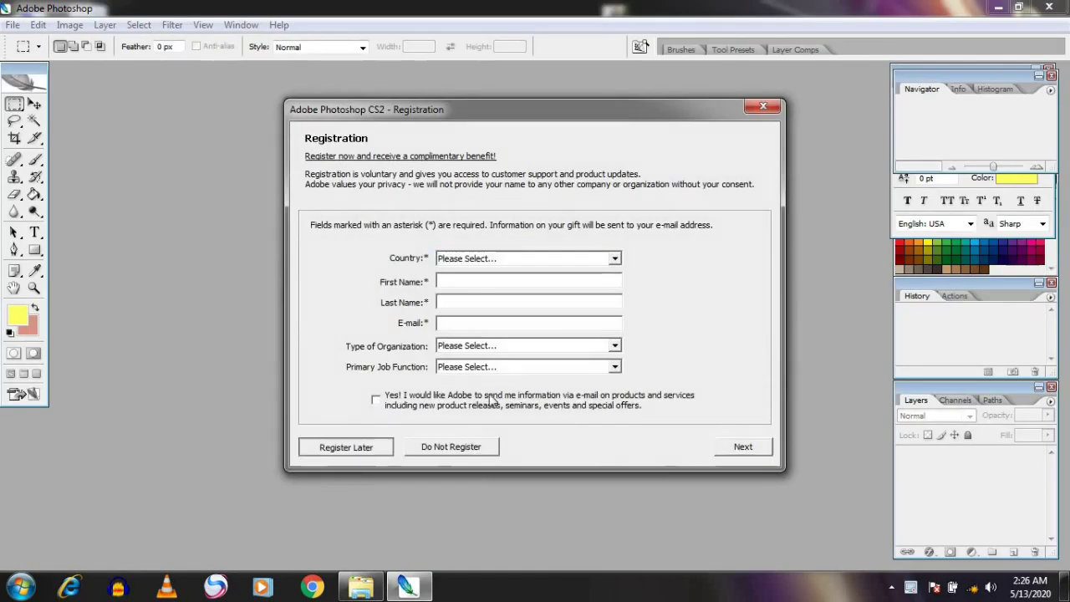
click(426, 443)
click(740, 380)
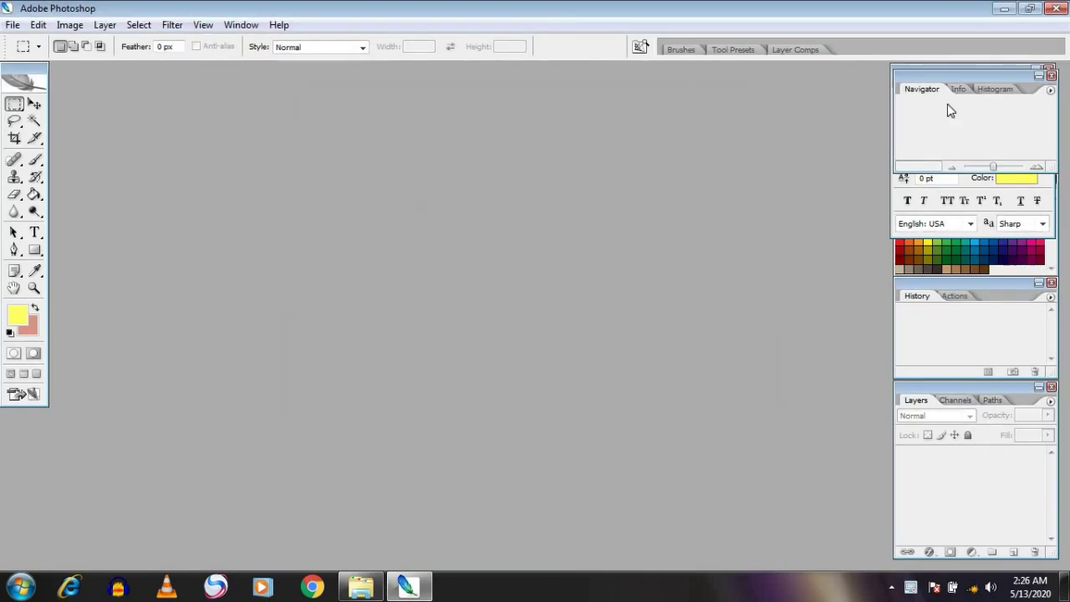
click(1004, 8)
mouse_move(614, 30)
mouse_down()
mouse_move(433, 519)
mouse_move(483, 256)
mouse_up()
Step: Enlarge the document window and convert the Background into an editable Layer 0
click(314, 72)
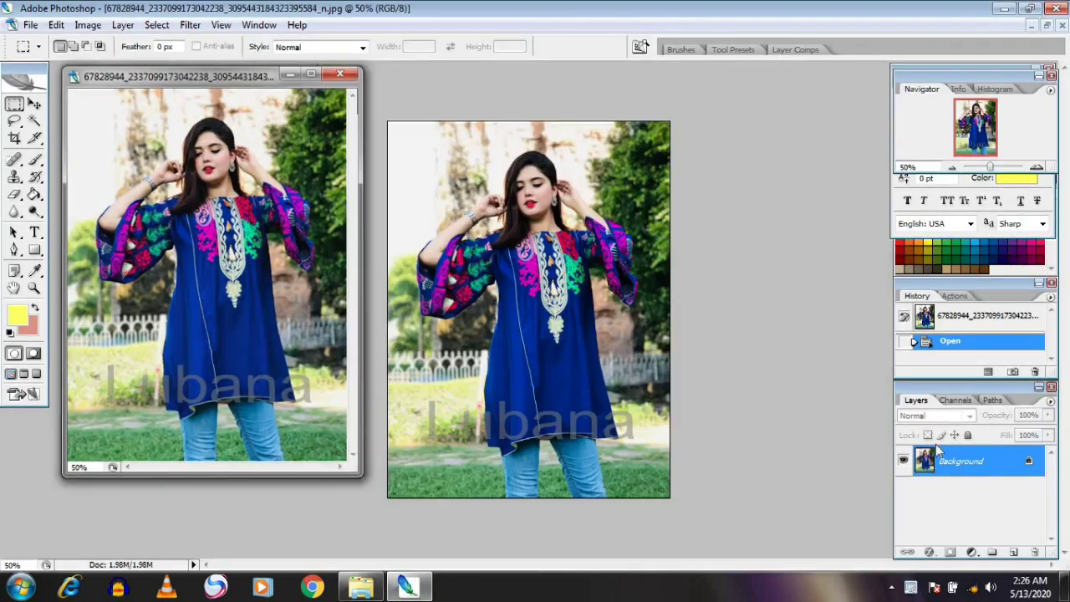
double_click(1032, 460)
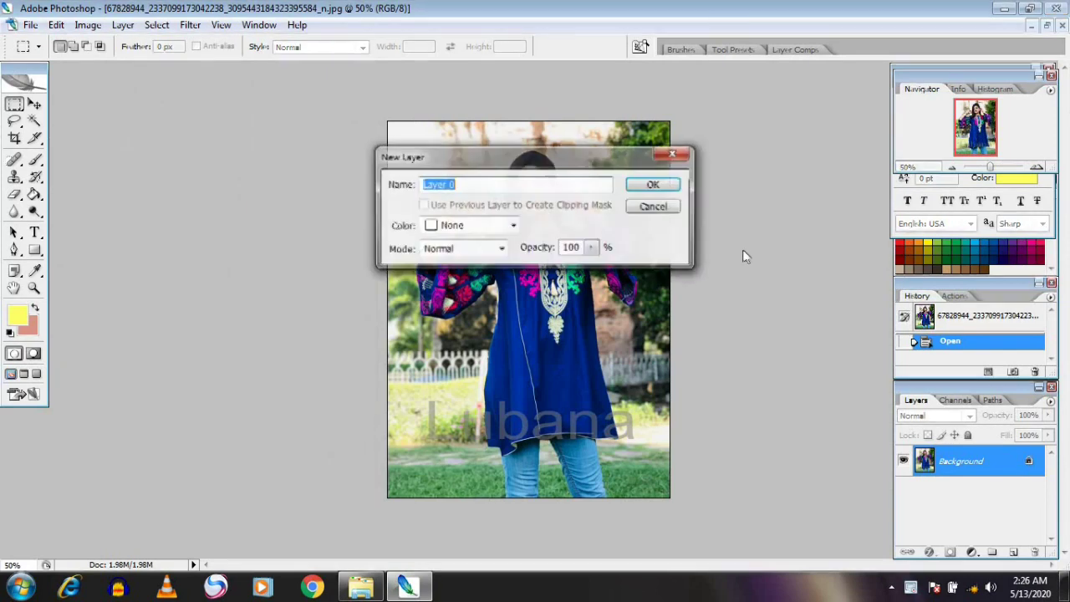
click(665, 188)
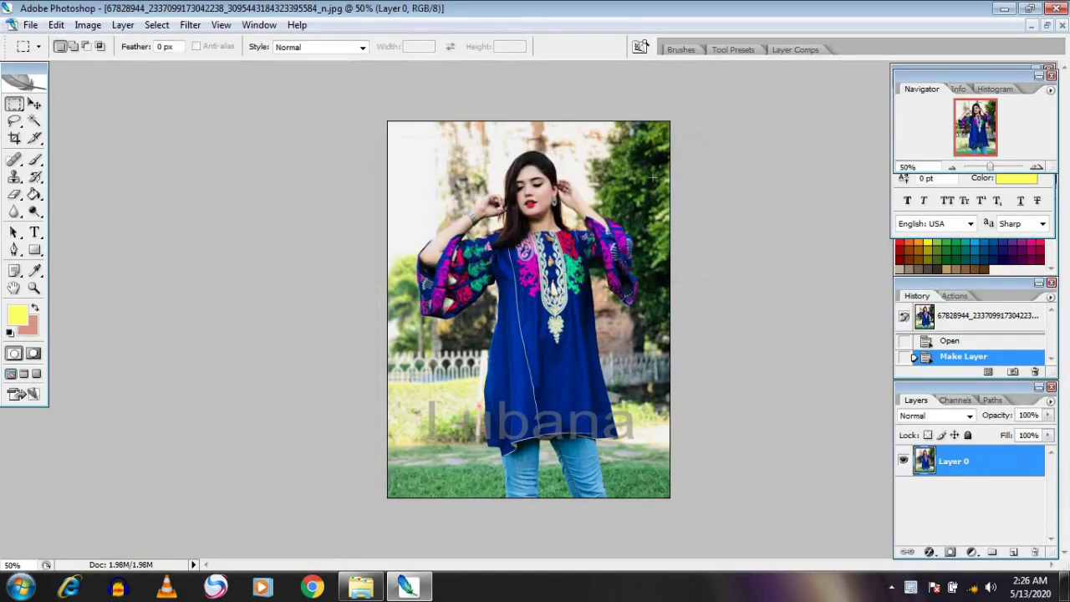
Step: Zoom in and pan around the blue tunic, then zoom back out
scroll(536, 124, up, 1)
scroll(537, 124, up, 1)
scroll(550, 184, up, 2)
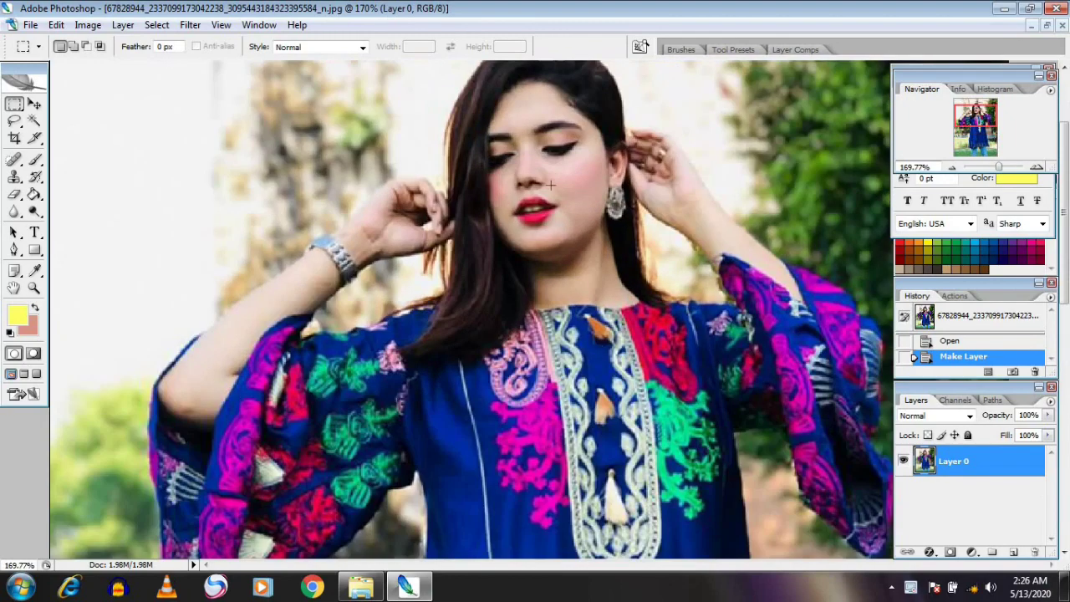
key(space)
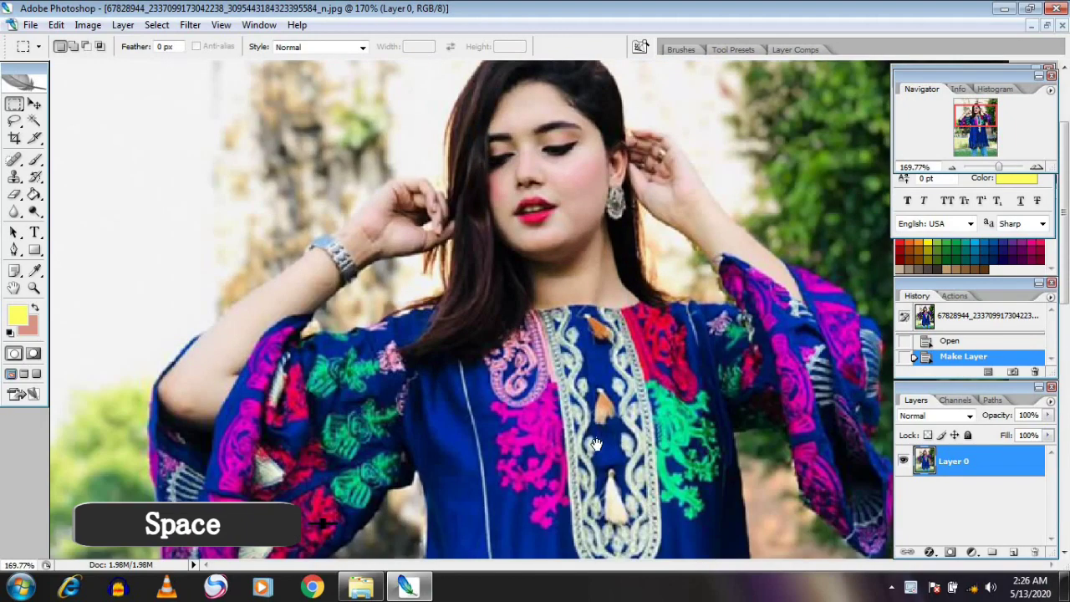
scroll(589, 455, down, 3)
scroll(585, 465, down, 2)
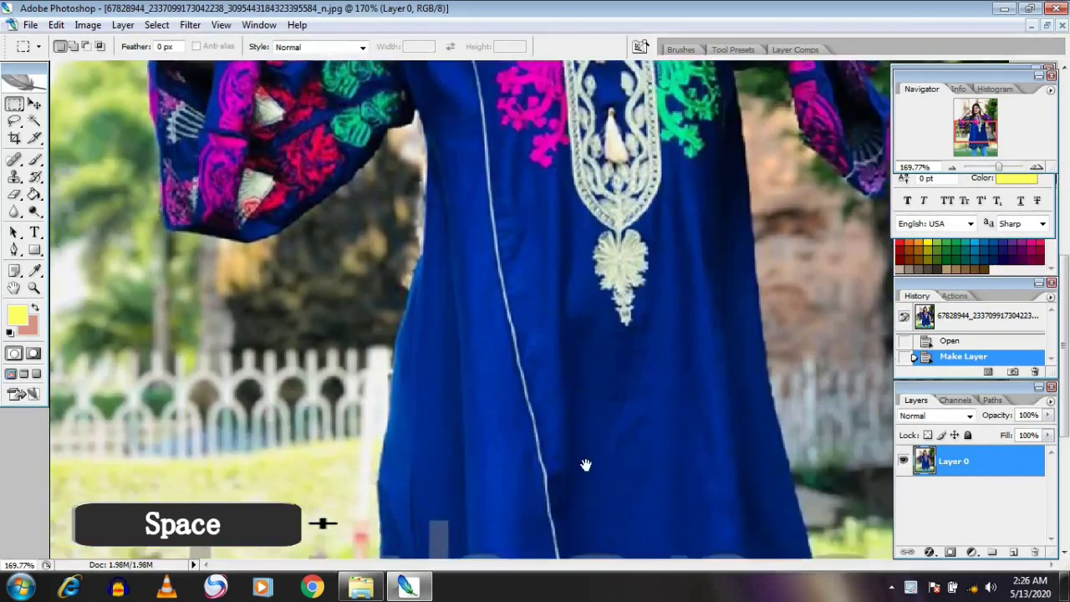
scroll(586, 465, down, 1)
scroll(590, 332, down, 3)
scroll(593, 223, down, 1)
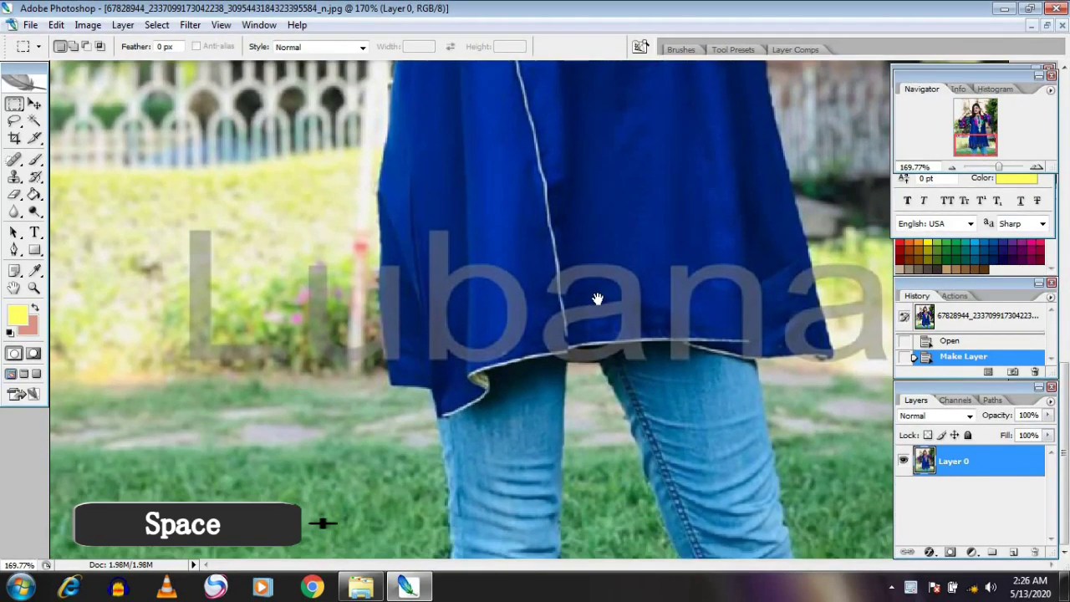
scroll(606, 396, up, 2)
scroll(607, 394, up, 1)
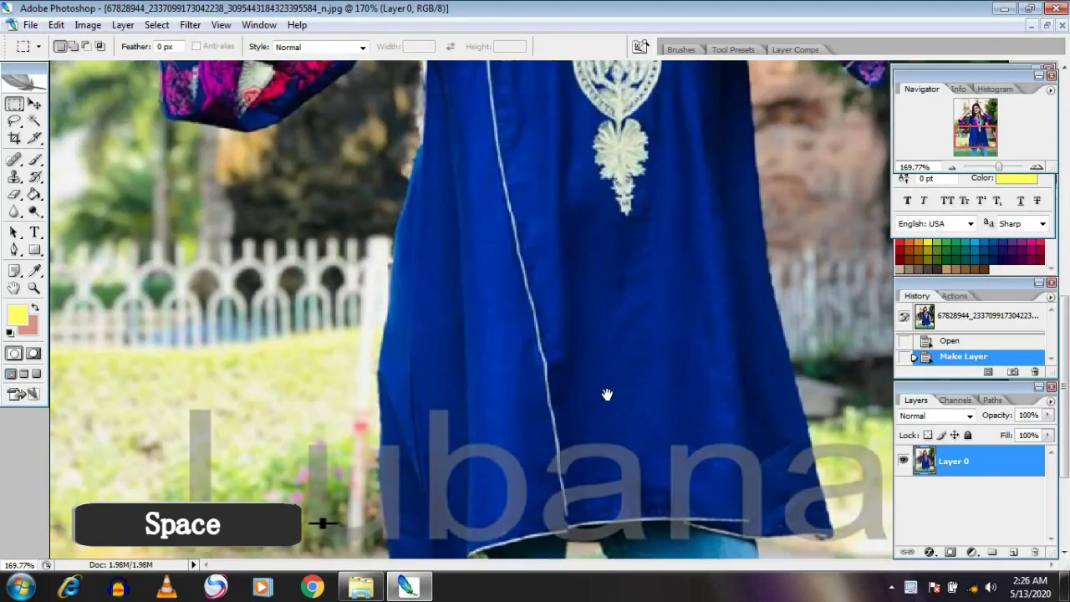
scroll(607, 394, up, 2)
scroll(595, 368, up, 2)
scroll(585, 347, up, 2)
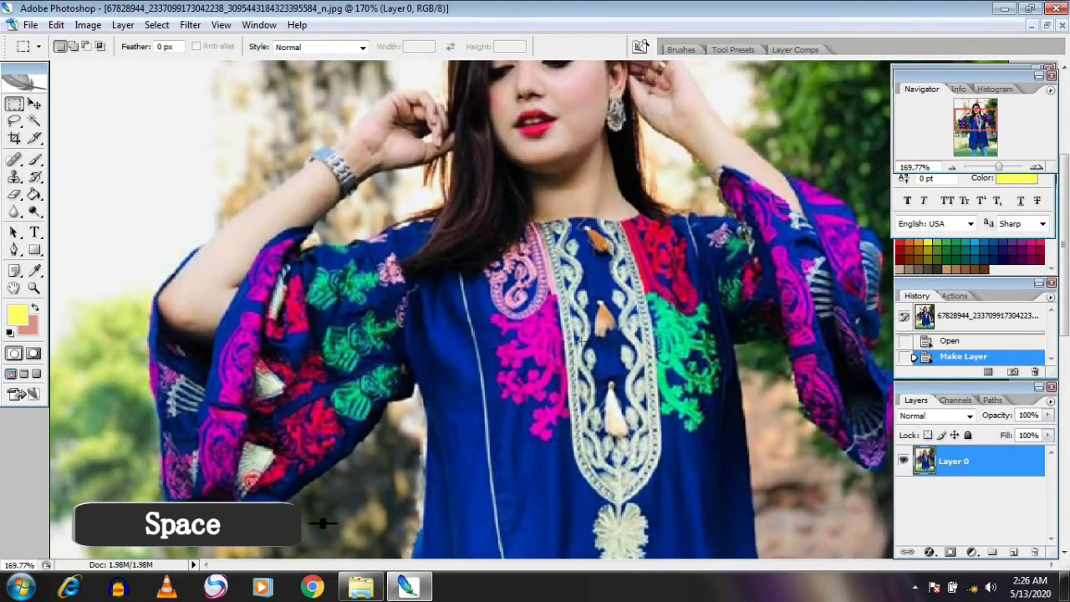
scroll(582, 339, down, 2)
scroll(577, 333, down, 2)
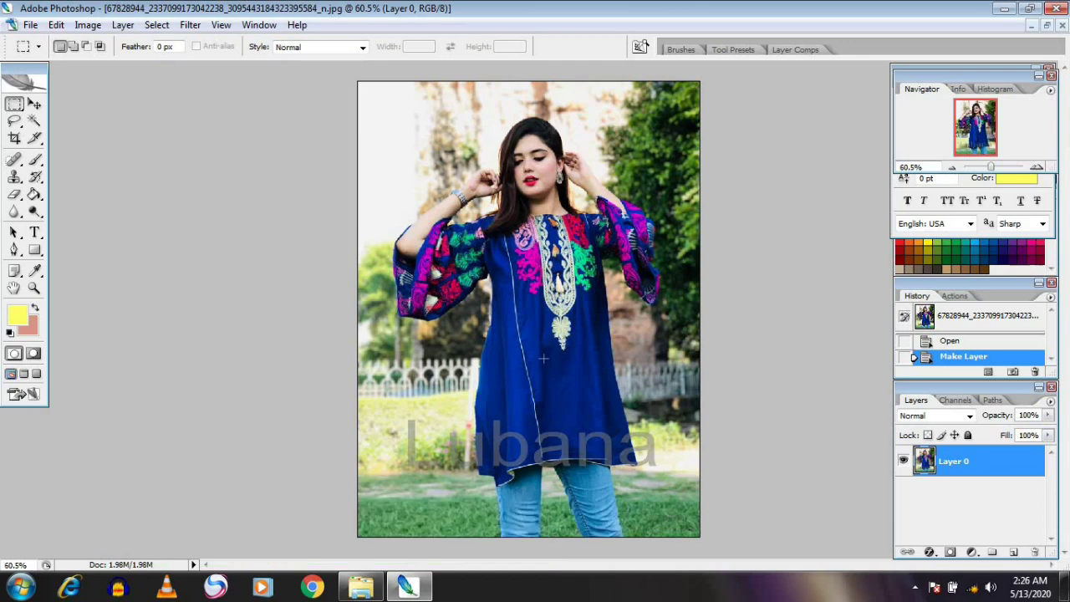
Step: Apply Auto Color (Ctrl+Shift+B) to Layer 0, toggling History to compare with the original
scroll(544, 358, down, 2)
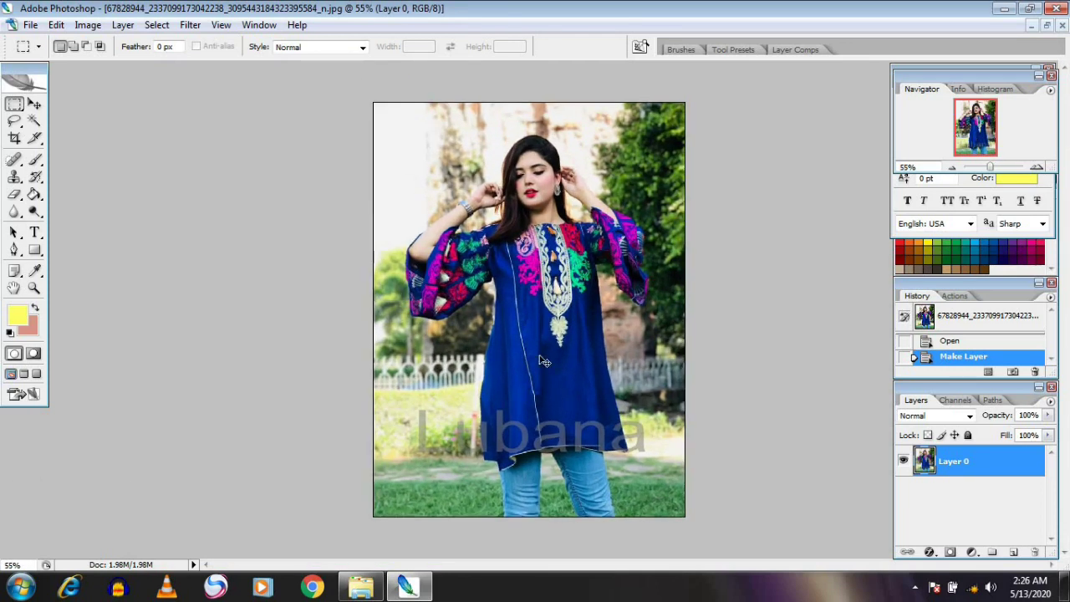
key(ctrl+shift+b)
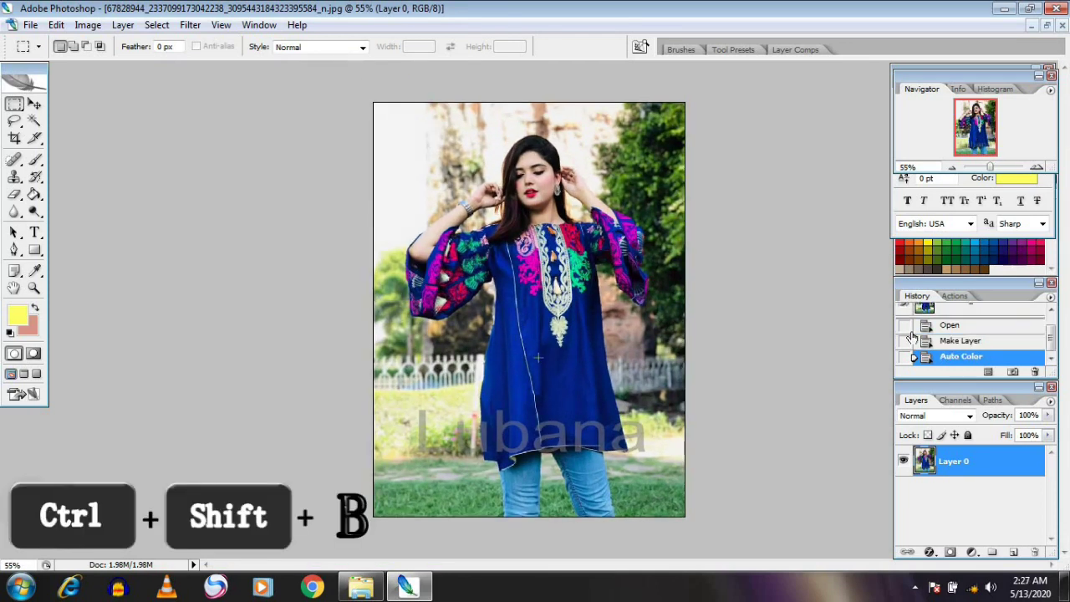
click(941, 342)
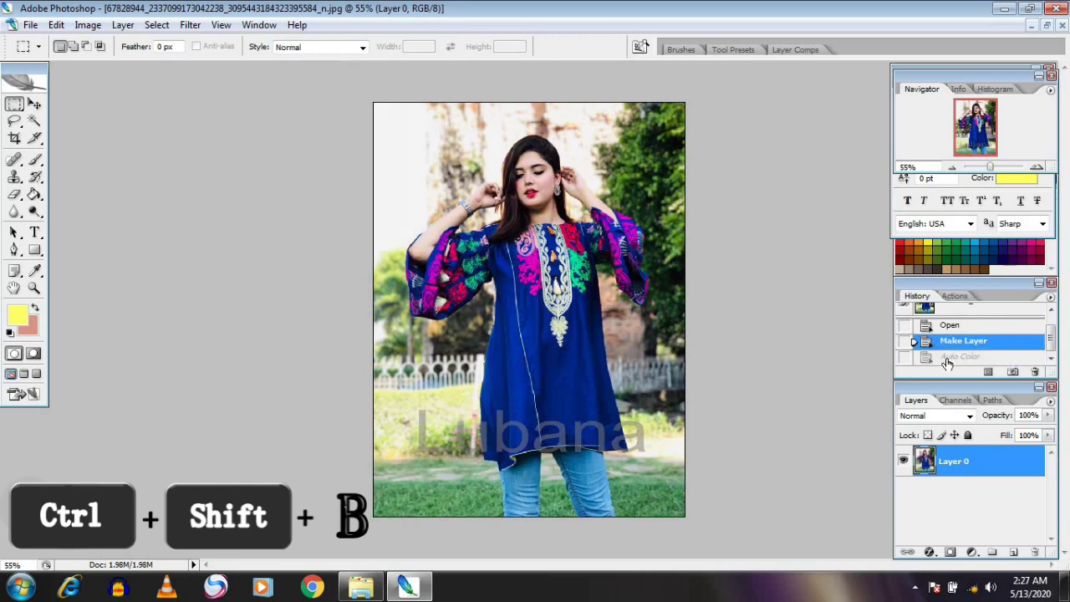
click(948, 358)
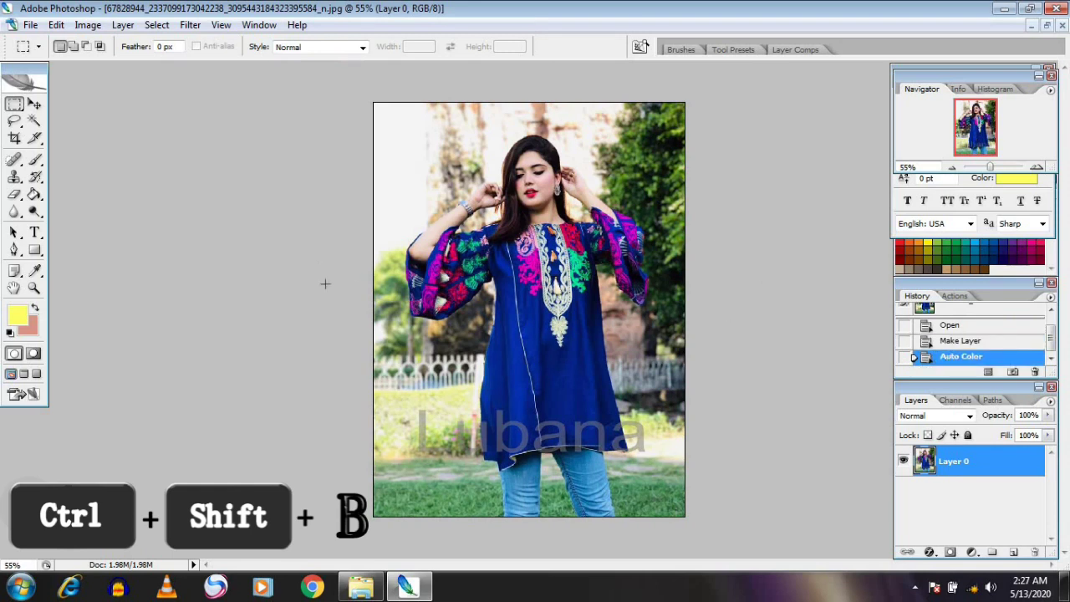
click(34, 105)
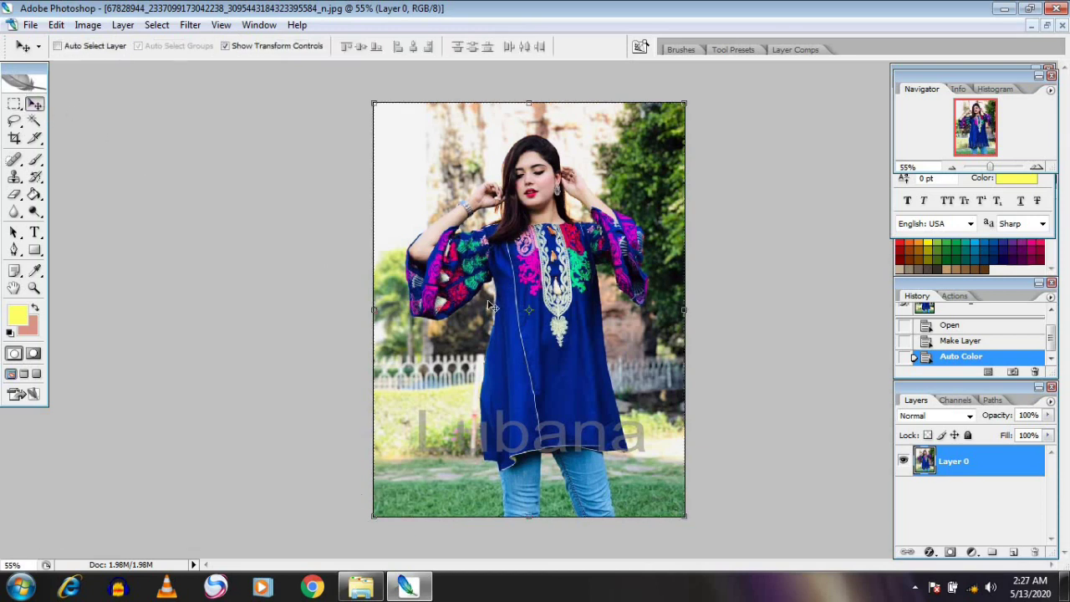
Step: Apply a Hue/Saturation adjustment with Saturation set to +37
key(ctrl+u)
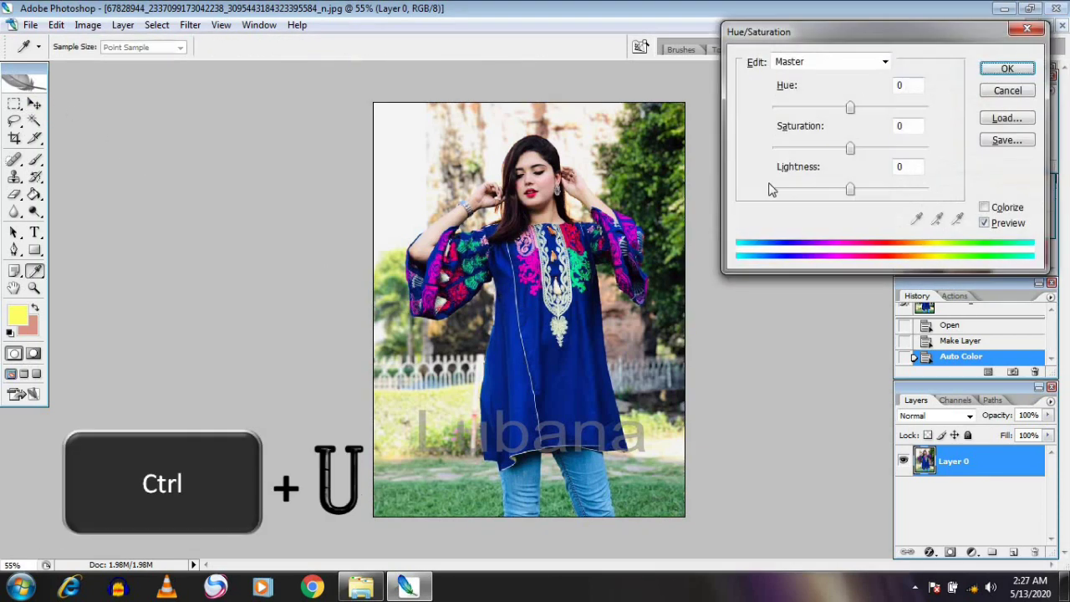
click(864, 150)
click(884, 150)
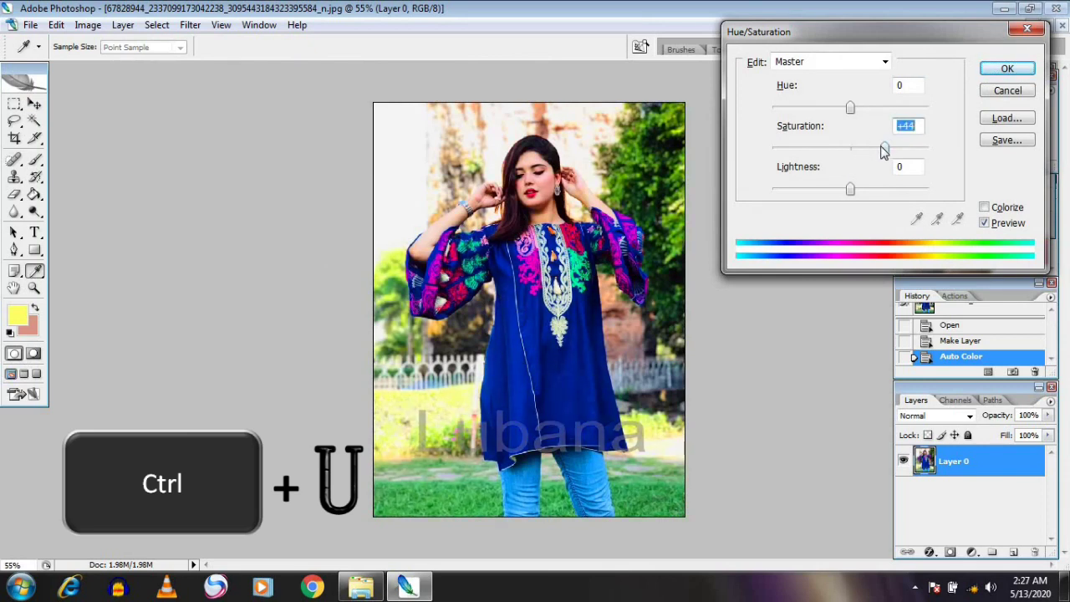
drag(900, 153, 860, 152)
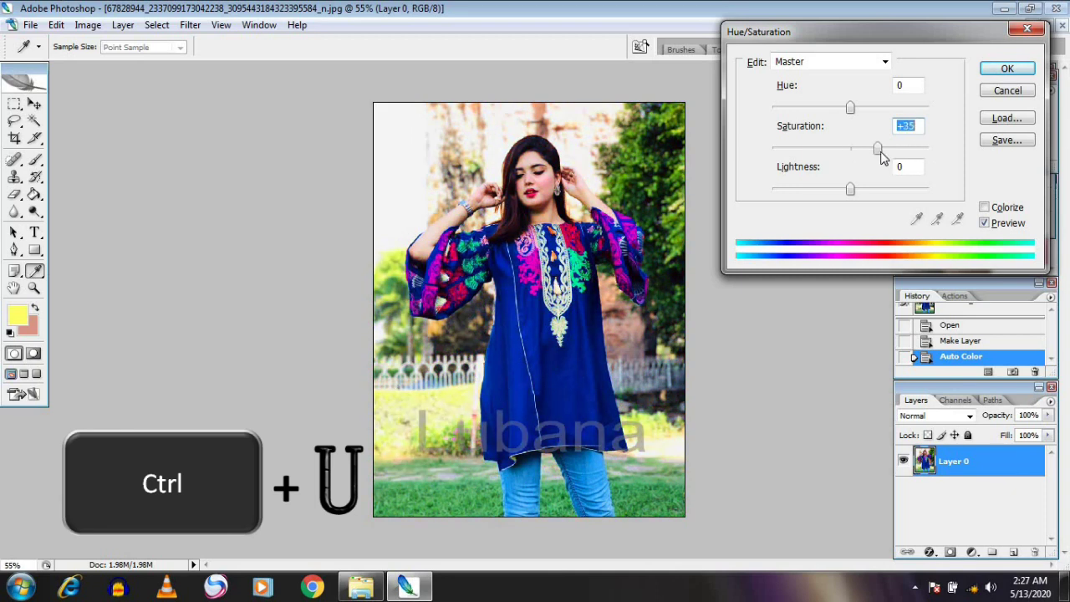
drag(860, 152, 897, 153)
click(881, 154)
click(1008, 68)
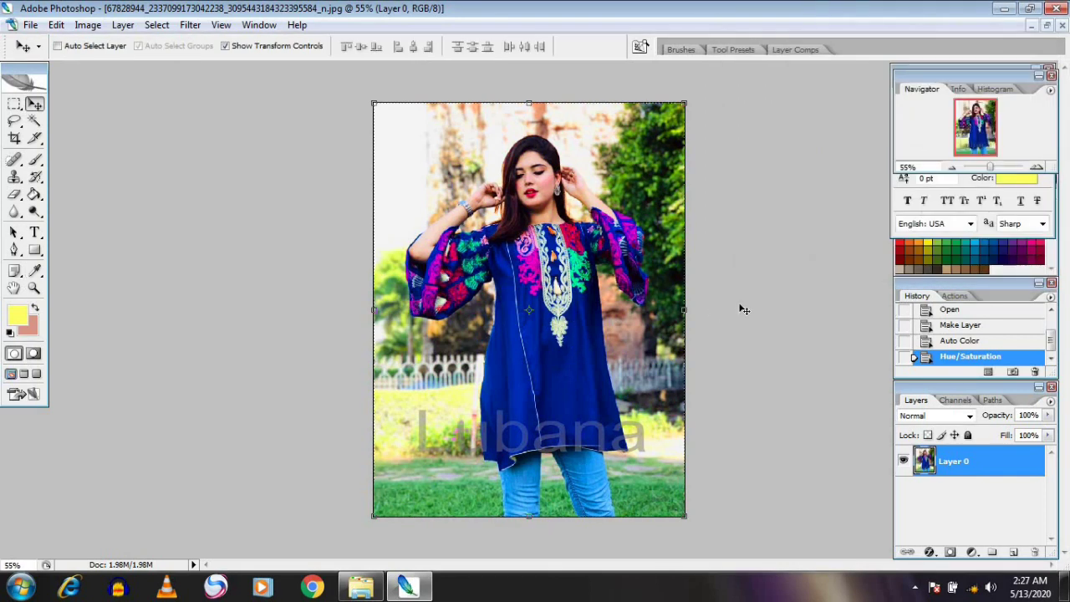
Step: Open Image > Adjustments > Selective Color with Blues chosen as the colour range
key(alt+i)
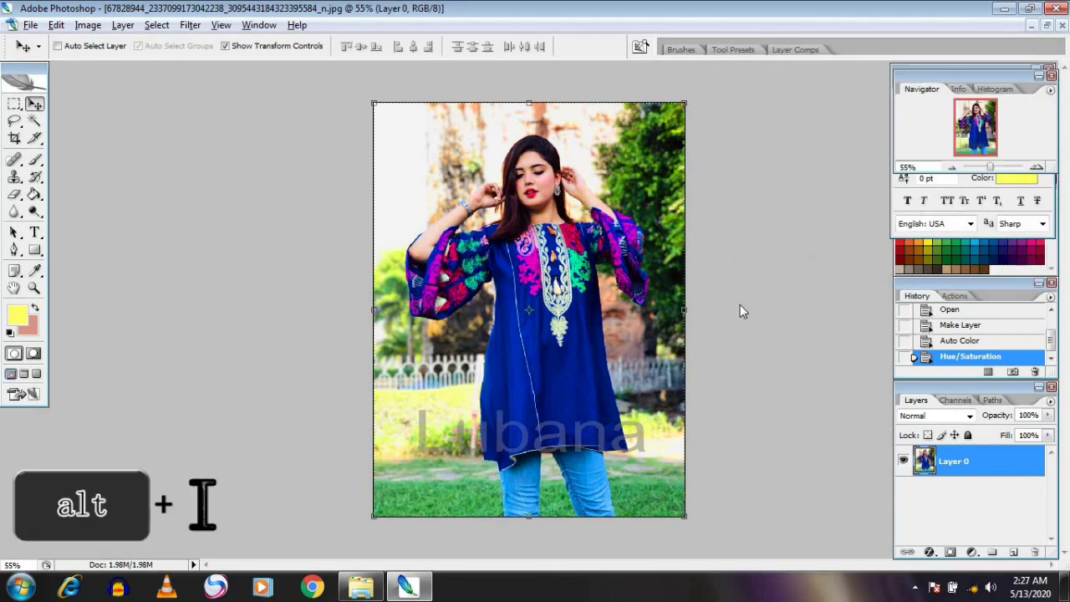
key(alt+i)
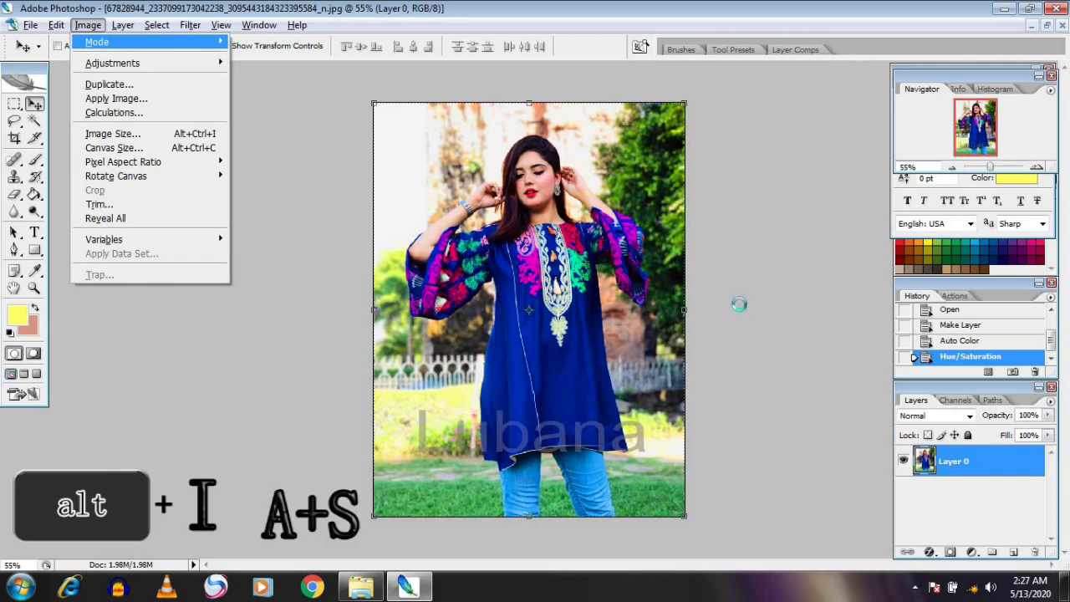
key(a)
key(s)
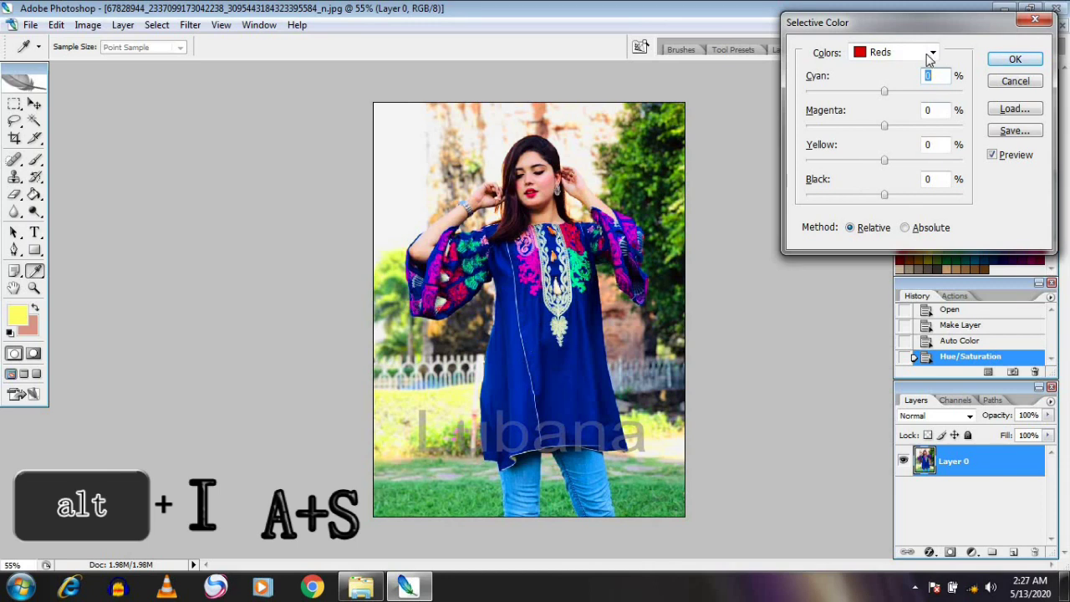
click(901, 55)
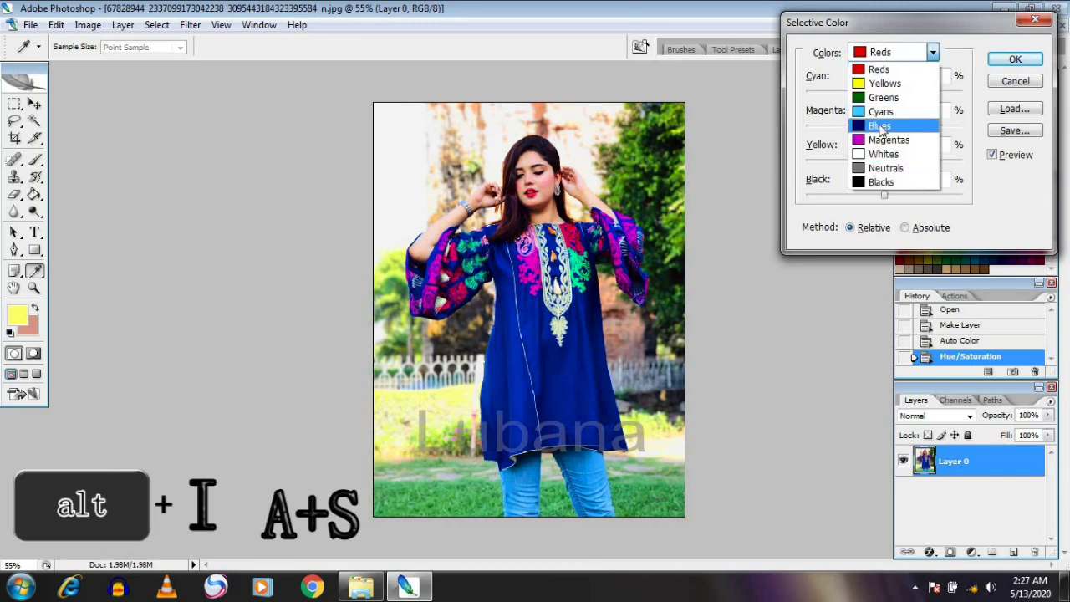
click(880, 128)
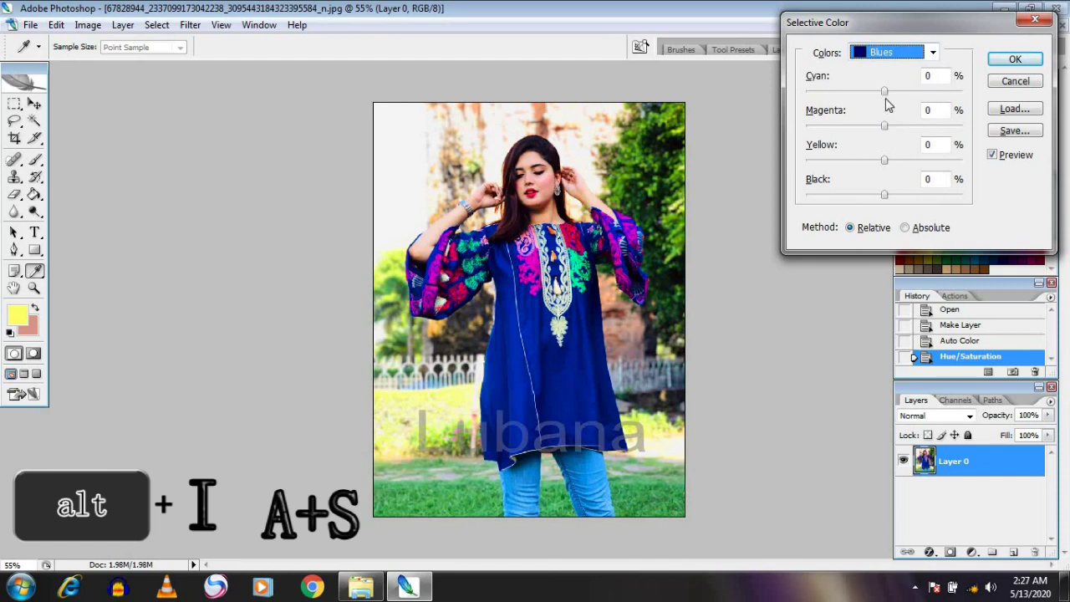
Step: Try Blues slider values, settling Cyan at -100 and raising Yellow
drag(884, 90, 793, 111)
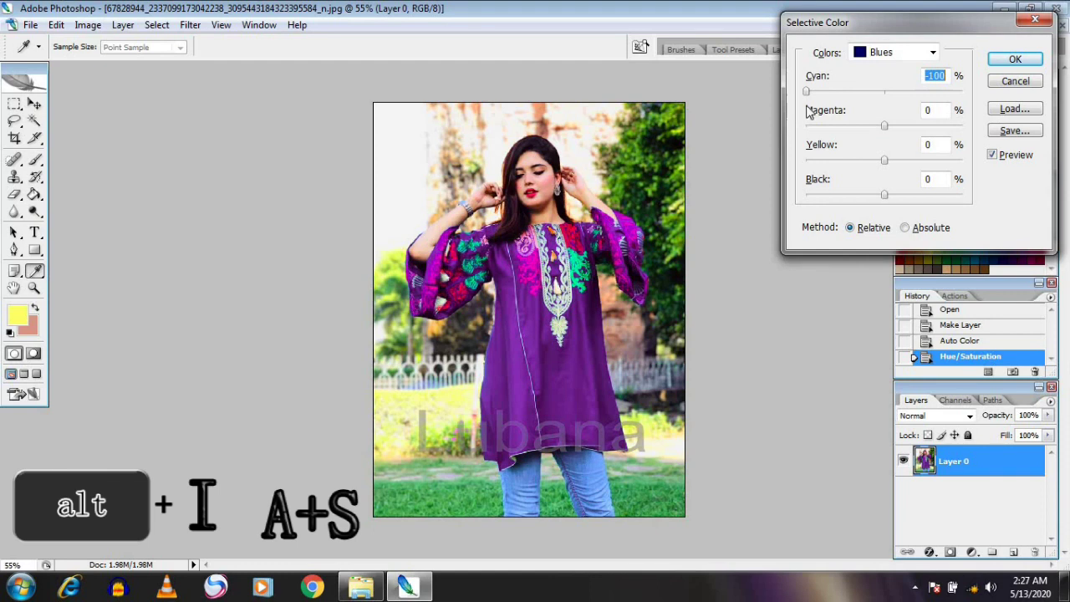
key(ctrl+z)
key(ctrl+z)
mouse_move(885, 127)
mouse_down()
mouse_move(790, 144)
mouse_move(991, 136)
mouse_up()
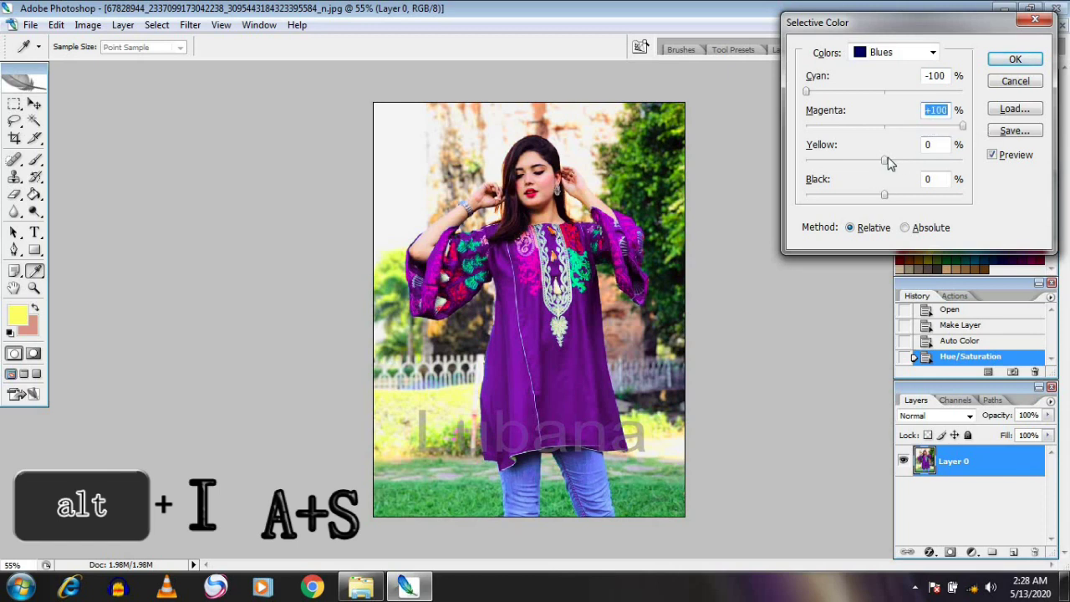
drag(878, 165, 801, 172)
mouse_move(804, 184)
mouse_down()
mouse_move(946, 182)
mouse_move(964, 160)
mouse_move(869, 125)
mouse_move(784, 139)
mouse_move(979, 151)
mouse_up()
drag(807, 90, 826, 90)
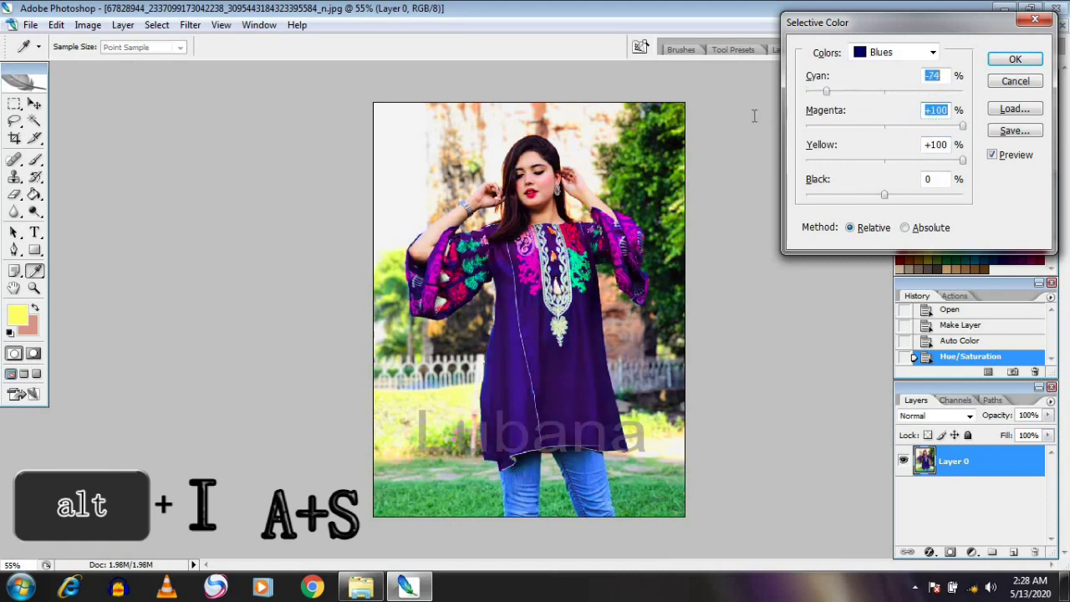
key(shift+Down)
key(shift+Down)
key(shift+Down)
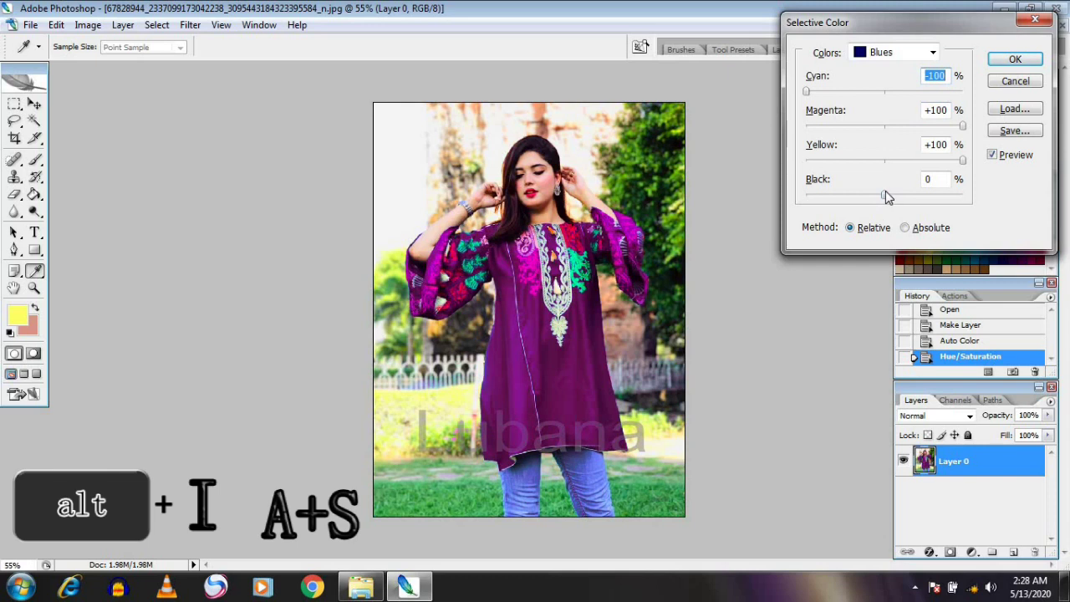
Step: Set Blues Black, Yellow and Magenta to +100, comparing with the original blue
drag(888, 195, 877, 195)
key(shift+Up)
key(shift+Up)
key(shift+Up)
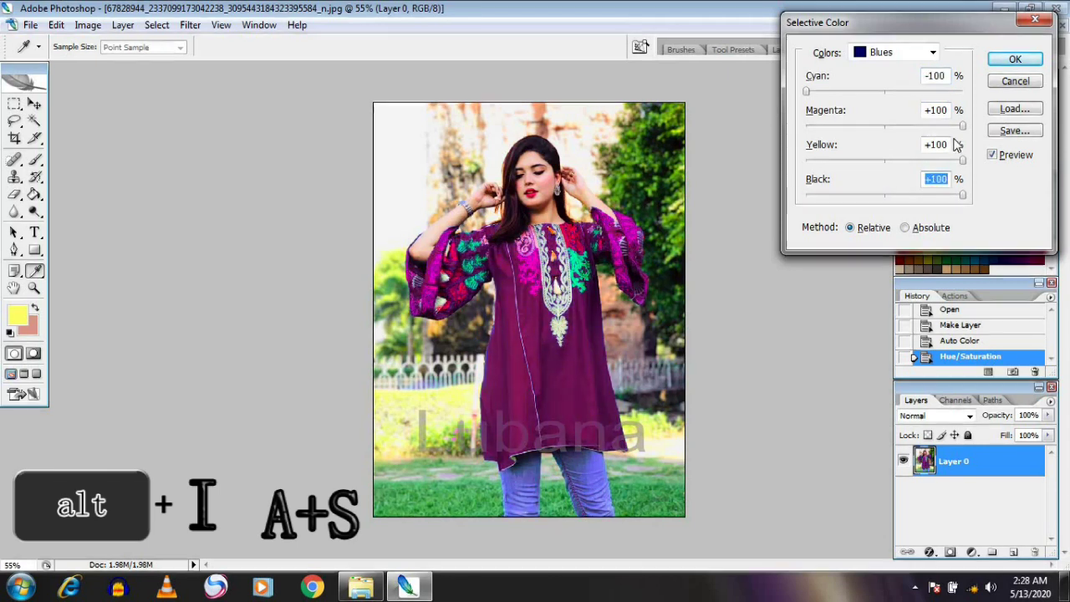
mouse_move(962, 126)
mouse_down()
mouse_move(855, 134)
mouse_move(892, 165)
mouse_up()
key(Tab)
key(Down)
key(Down)
key(Down)
key(Up)
key(Up)
key(Up)
key(shift+Tab)
key(shift+Up)
key(shift+Up)
key(shift+Up)
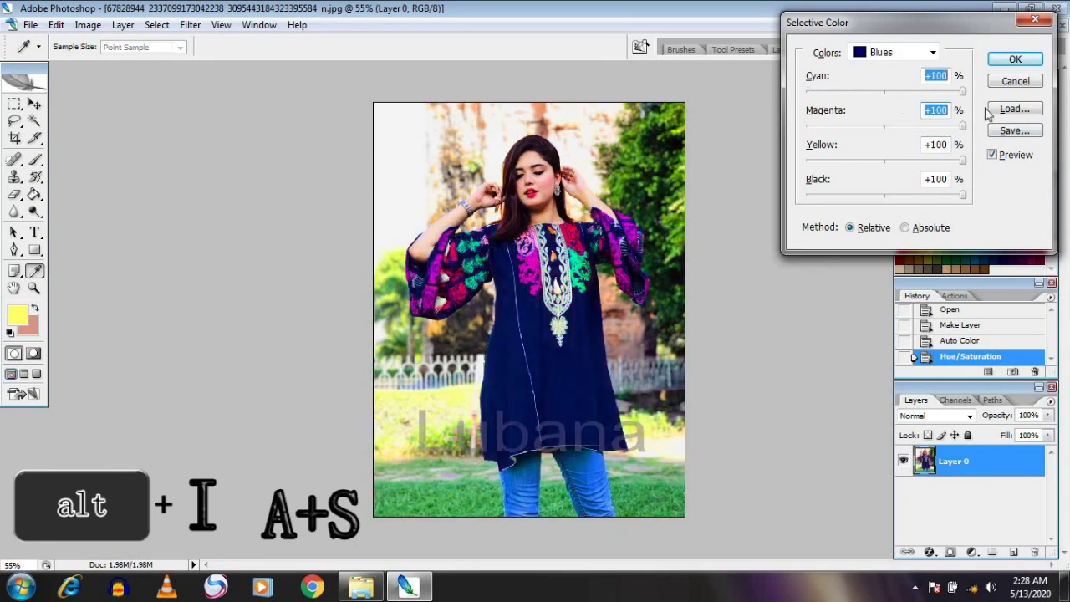
key(shift+Tab)
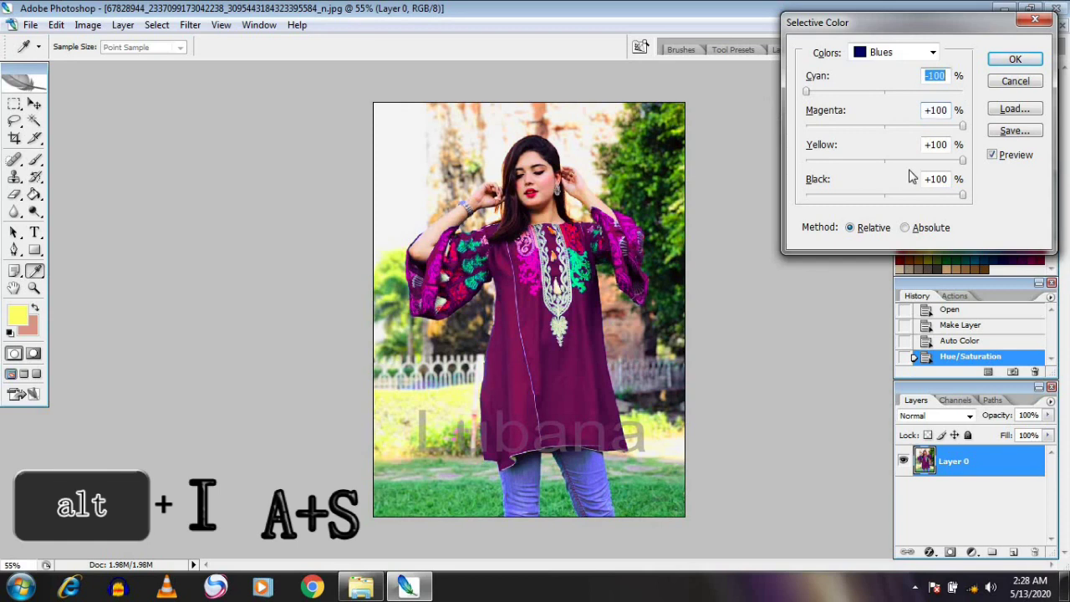
mouse_move(965, 199)
mouse_down()
mouse_move(797, 201)
mouse_move(962, 215)
mouse_up()
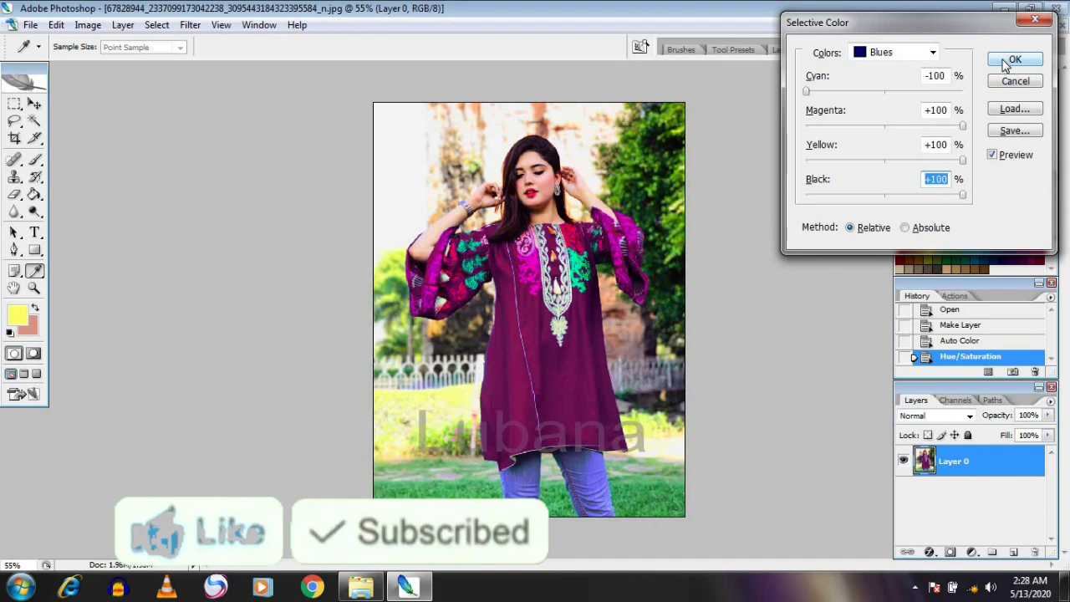
Step: Confirm Selective Color with Blues at Cyan -100 and Magenta, Yellow, Black +100
click(1012, 60)
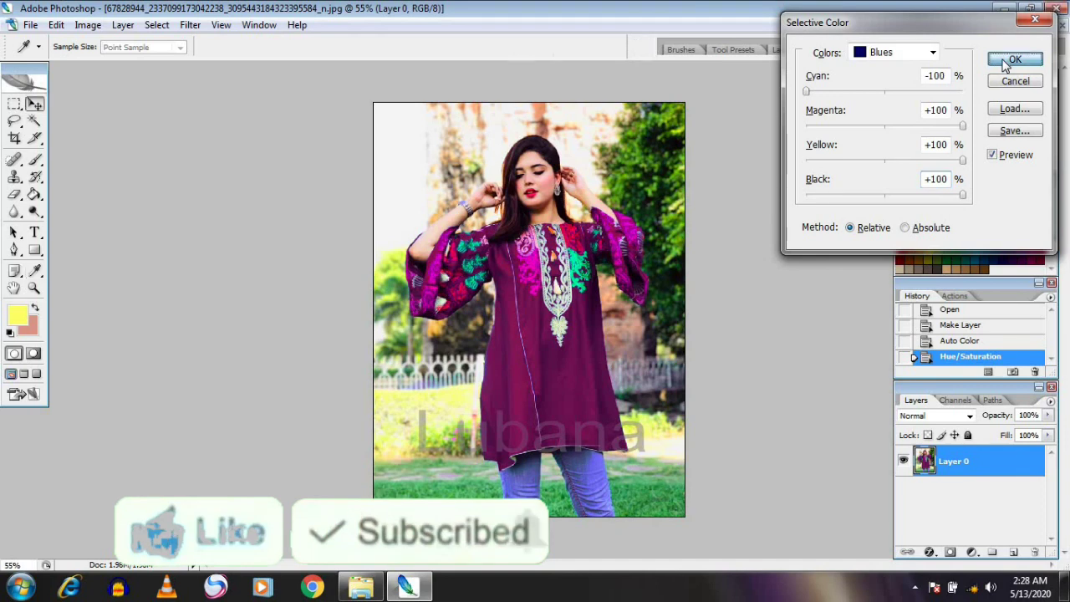
key(v)
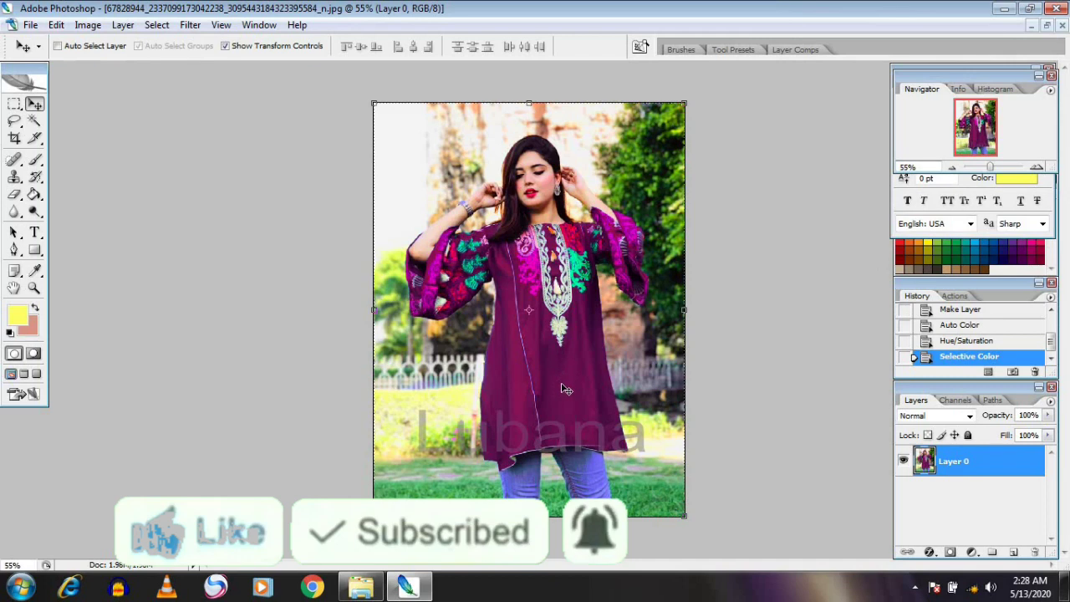